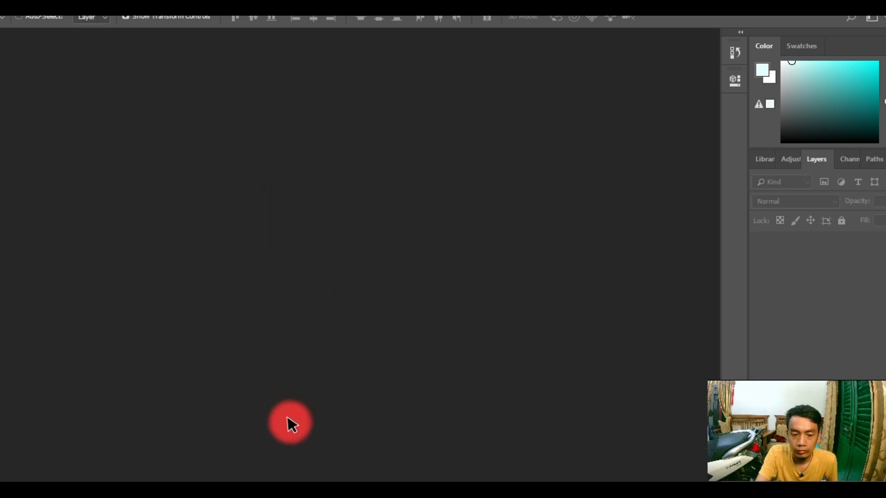
Step: Switch to File Explorer, browse to the revisi subfolder of RENDER, and open render 1 in Photoshop as its own document
mouse_move(237, 482)
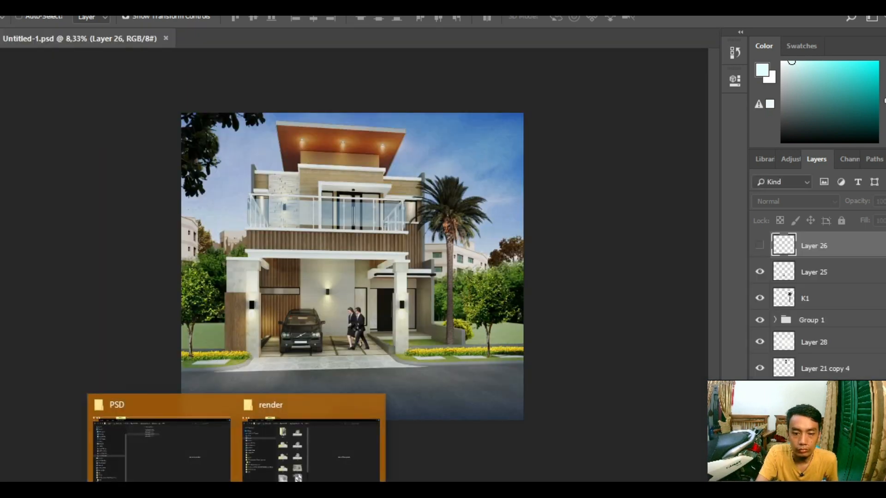
left_click(208, 444)
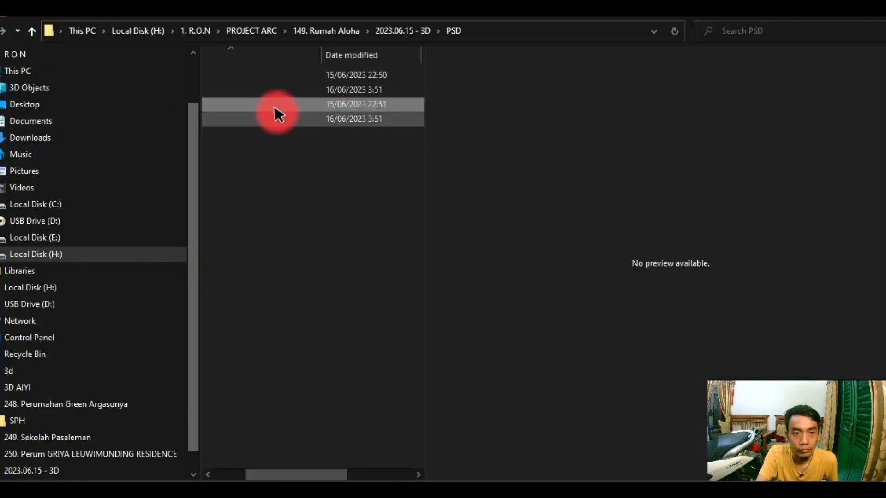
left_click(291, 316)
left_click_drag(271, 468, 190, 457)
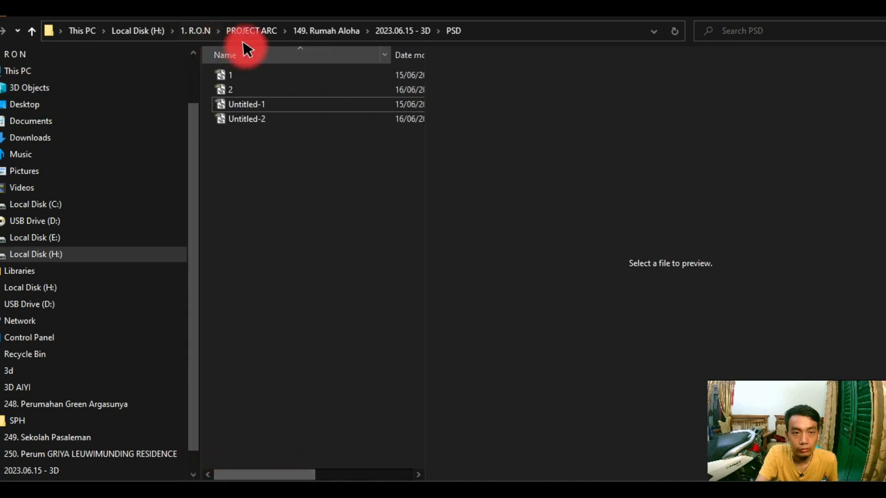
left_click(391, 32)
left_click(323, 143)
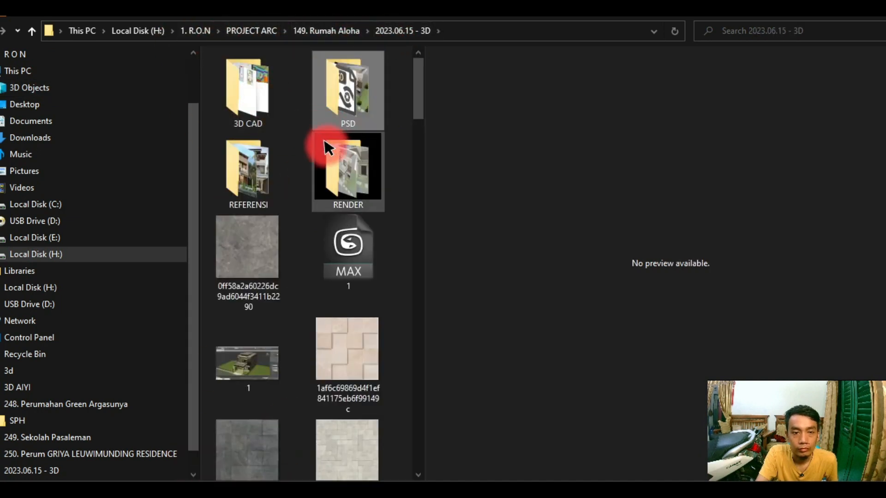
double_click(341, 155)
double_click(263, 94)
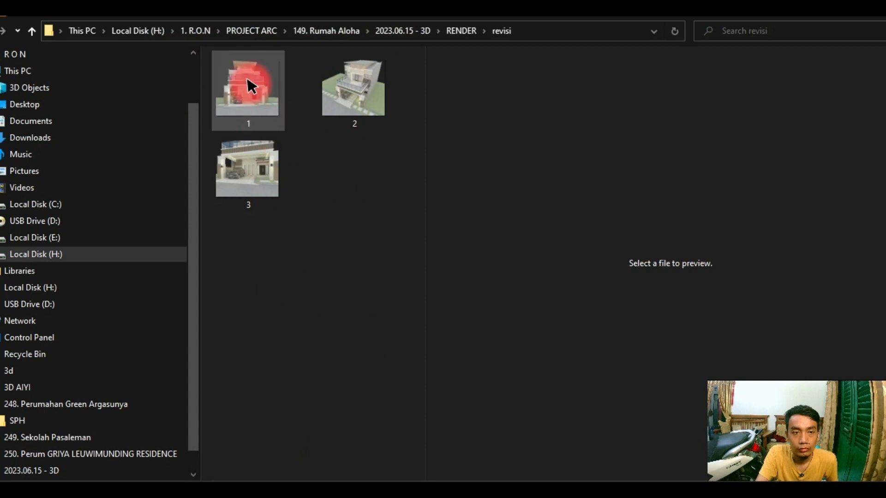
left_click(251, 86)
left_click_drag(249, 90, 455, 38)
Step: Check the image size of Untitled-1.psd and resize 1.png to a width of 50 at a resolution of 300
left_click(71, 41)
key("ctrl+alt+i")
key("Escape")
left_click(257, 35)
key("ctrl+alt+i")
type("50")
double_click(494, 192)
type("300")
left_click(469, 280)
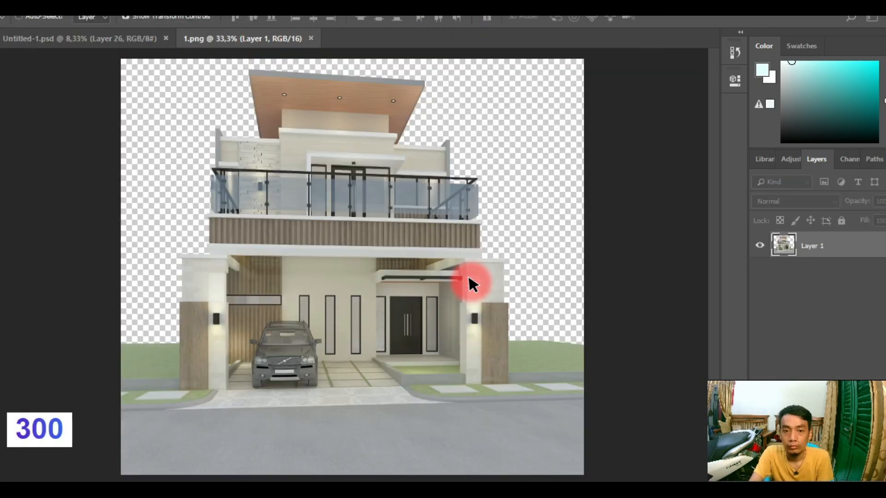
Step: Copy the render from 1.png into Untitled-1.psd, aligned over the house and stacked directly above Layer 1
left_click_drag(471, 283, 106, 37)
scroll(436, 220, "down", 3)
left_click_drag(437, 220, 399, 243)
left_click_drag(814, 245, 817, 277)
left_click_drag(818, 346, 830, 296)
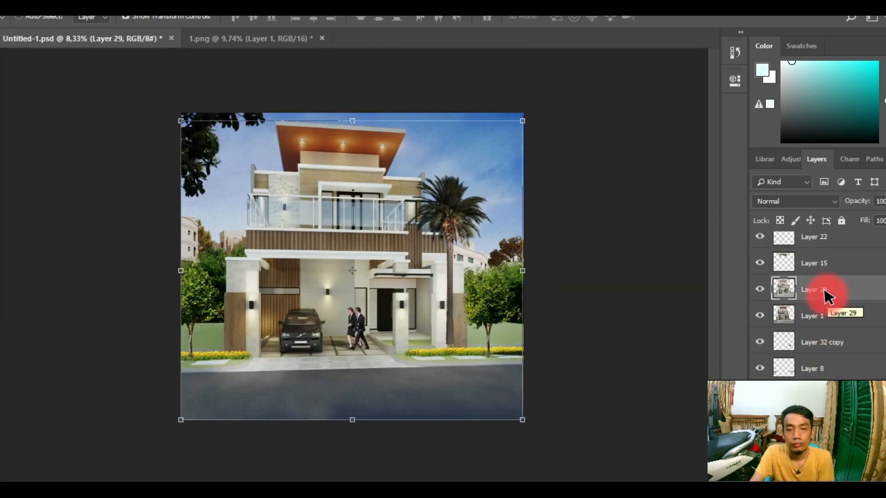
Step: Delete the old porch pillar overlay and the old wood panel overlay on Layer 6
scroll(419, 105, "up", 6, "alt")
scroll(535, 217, "down", 6, "alt")
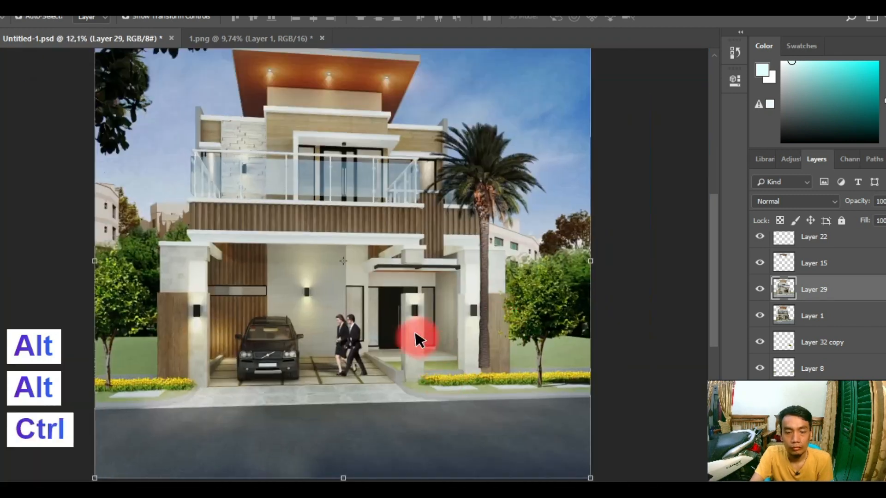
left_click(416, 336, "ctrl")
left_click(414, 363, "ctrl")
left_click(487, 283, "ctrl")
left_click_drag(411, 212, 428, 216, "ctrl")
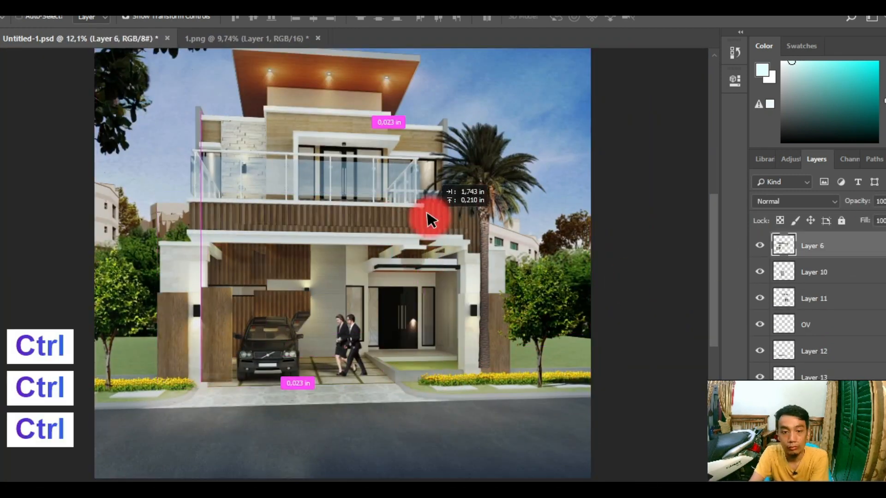
key("Delete")
Step: Delete further outdated facade overlays above the new render, including Layer 10
scroll(431, 239, "up", 12, "alt")
left_click(348, 250, "ctrl")
key("Delete")
scroll(368, 294, "down", 9, "alt")
left_click(268, 293, "ctrl")
key("Delete")
Step: Erase the old window remnant beside the walking couple from Layer 11 using a rectangular selection
key("m")
left_click_drag(294, 318, 327, 420)
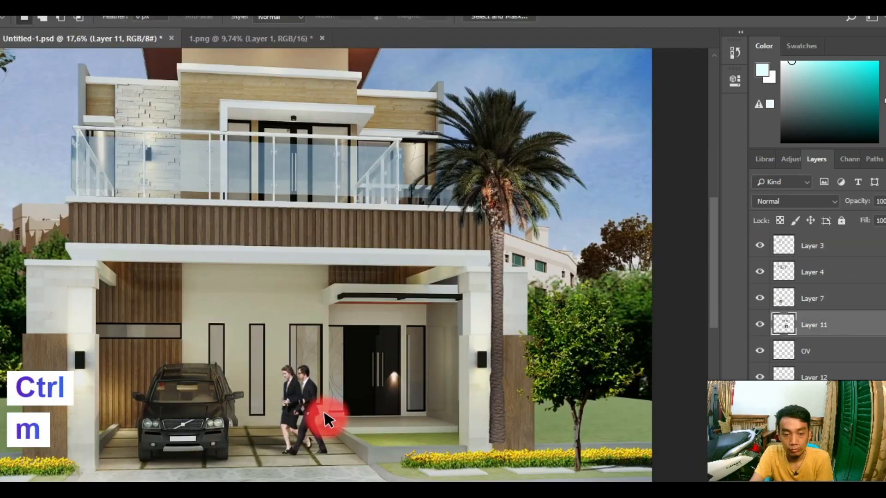
key("Delete")
key("ctrl+d")
Step: Select the window and door shapes from Layer 11 with the Magic Wand and extend the selection with the lasso
left_click(444, 369, "ctrl")
left_click(415, 356, "ctrl")
key("w")
left_click(302, 293)
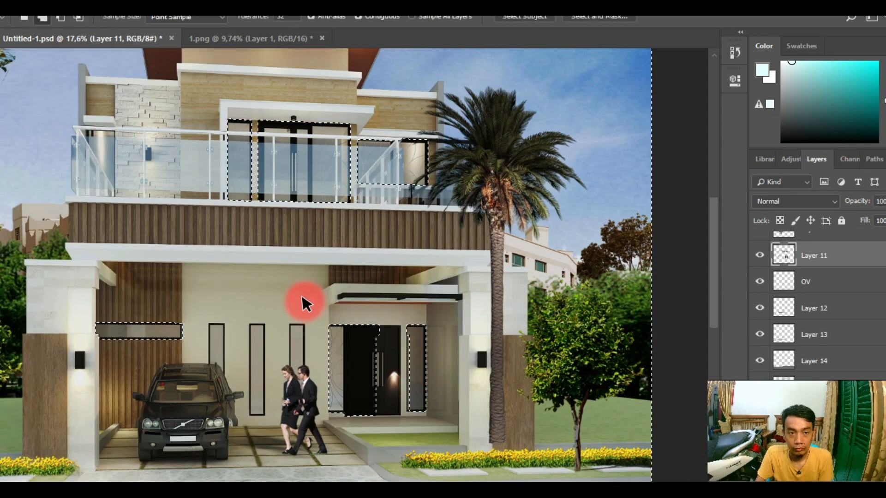
scroll(406, 357, "up", 10, "alt")
left_click_drag(404, 340, 405, 282)
scroll(430, 272, "up", 3, "alt")
scroll(434, 256, "down", 2)
key("l")
mouse_move(398, 158)
left_mouse_down("shift")
mouse_move(395, 427)
mouse_move(438, 208)
left_mouse_up("shift")
scroll(433, 228, "down", 3, "alt")
Step: Add the narrow window behind the car to the selection by tracing its outer frame with the Polygonal Lasso
scroll(433, 228, "up", 5, "ctrl")
scroll(235, 243, "down", 1, "alt")
scroll(231, 221, "up", 8, "alt")
left_click(186, 132)
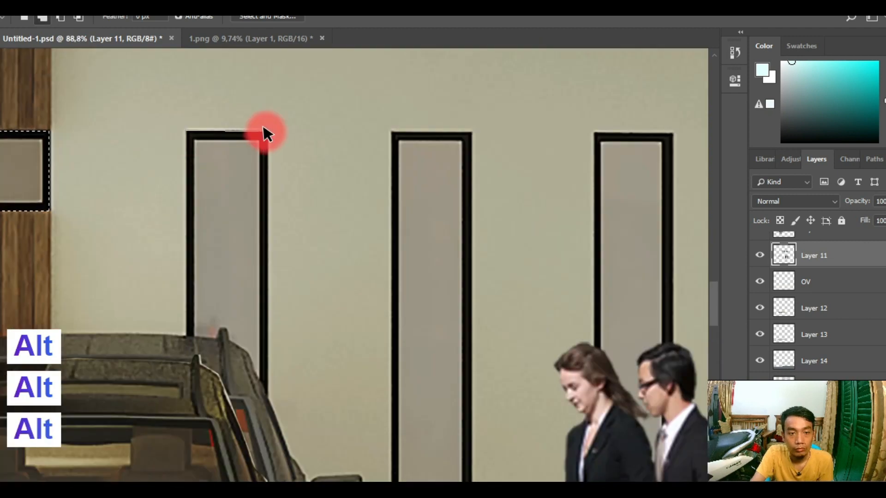
left_click(266, 132)
scroll(265, 276, "down", 5)
left_click(266, 333)
left_click(186, 325)
scroll(186, 110, "up", 5)
left_click(185, 154)
Step: Add the middle narrow window and the one behind the walking couple to the selection along their outer frames
left_click(320, 155)
left_click(400, 155)
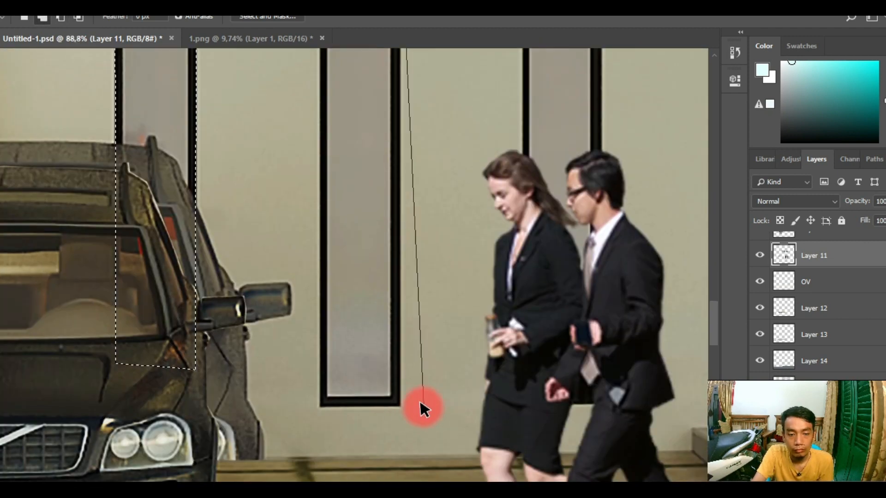
left_click(401, 401, "shift")
left_click(320, 401, "shift")
left_click(319, 186)
left_click(523, 186)
left_click(601, 183)
left_click(522, 399, "shift")
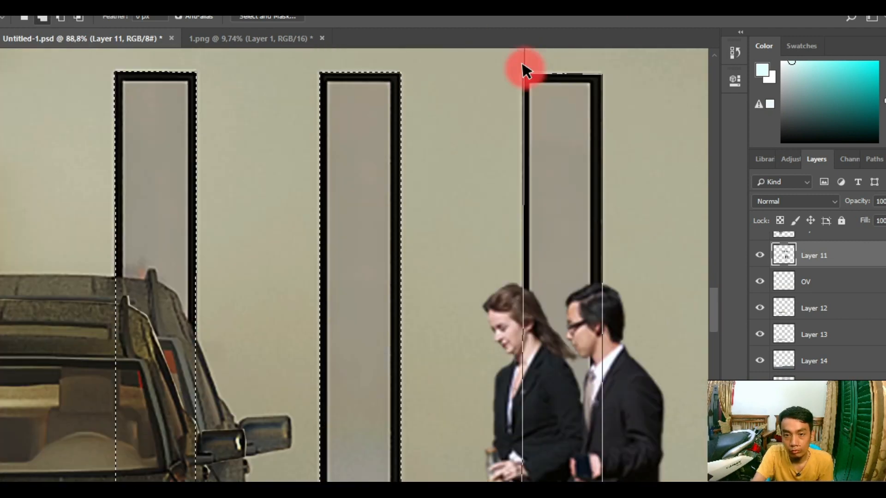
left_click(523, 73)
Step: Outline the front door for the selection and copy the selected areas of Layer 29 to a new layer
scroll(553, 115, "down", 8, "alt")
left_click(608, 141, "alt")
left_click(609, 381)
left_click(446, 374)
double_click(445, 123)
scroll(827, 329, "down", 3)
left_click(821, 359)
key("ctrl+j")
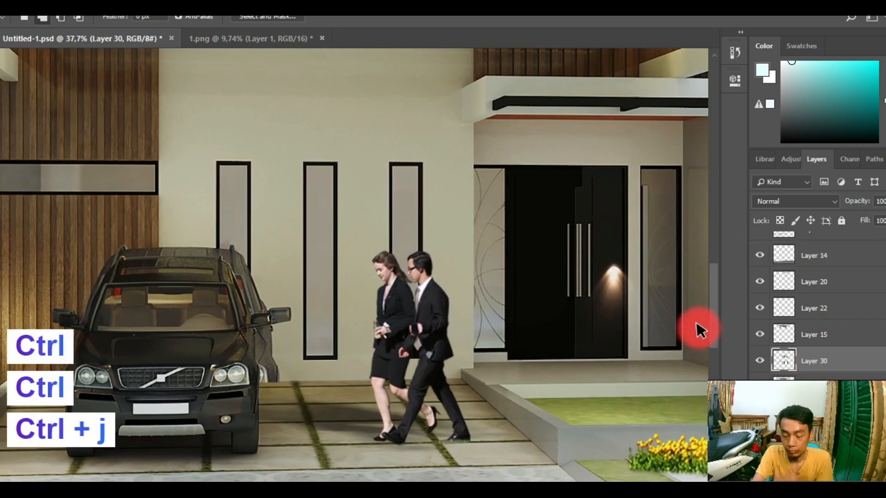
Step: Delete Layer 11 and select the window and door shapes on Layer 30 using an inverted Magic Wand selection
left_click(660, 328, "ctrl")
key("Delete")
key("w")
left_click(629, 147)
key("ctrl+shift+i")
Step: Add the patterned glass panel between the walking couple and the front door to the selection
scroll(633, 157, "up", 3)
scroll(620, 170, "up", 3)
scroll(622, 322, "down", 5)
scroll(261, 152, "up", 5)
scroll(330, 369, "down", 3)
left_click(340, 354)
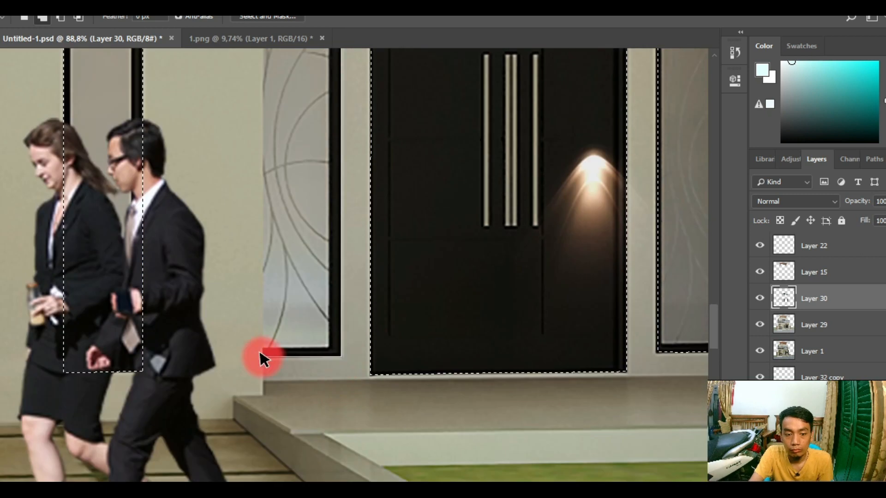
double_click(261, 357)
Step: Copy the selected window and door areas of Layer 29 to a new layer and delete Layer 30
scroll(458, 207, "down", 8, "alt")
left_click(810, 327)
key("ctrl+j")
left_click(557, 316, "ctrl")
key("Delete")
Step: Move the palm tree on layer K1 outward, away from the front of the house
scroll(557, 316, "down", 4)
key("v")
left_click_drag(482, 207, 525, 174)
Step: Restack the palm tree layer K1 directly between Layer 29 and Layer 1
left_click_drag(830, 246, 830, 340)
left_click_drag(825, 295, 832, 340)
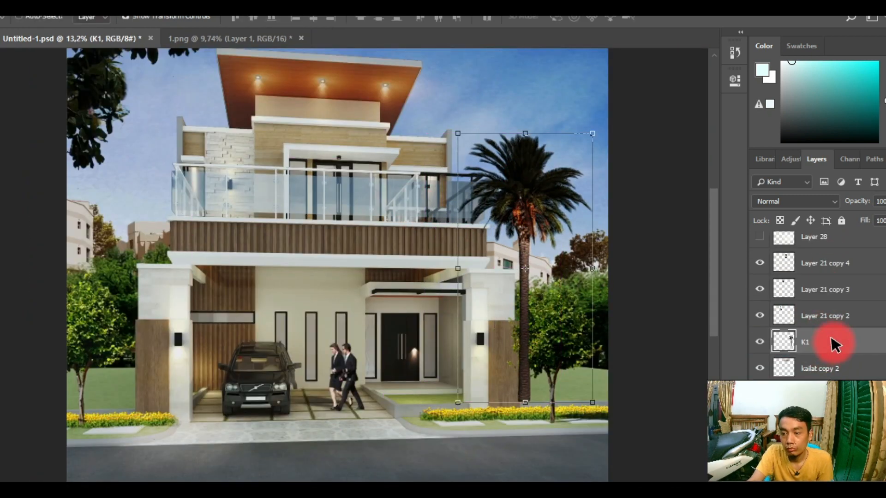
scroll(826, 290, "down", 2)
left_click_drag(823, 243, 821, 321)
left_click_drag(813, 259, 825, 317)
left_click_drag(825, 269, 826, 342)
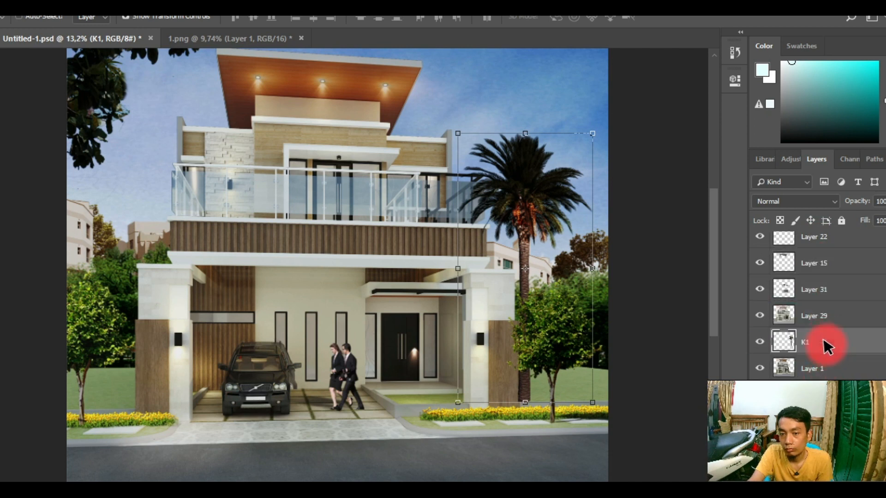
left_click(666, 158, "ctrl")
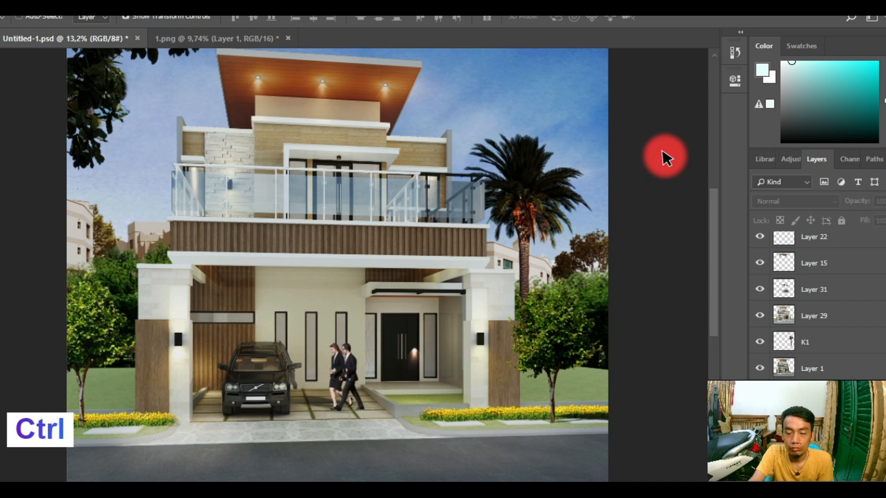
Step: Select the flat green area behind the tree beside the palm on Layer 29 with the Magic Wand and delete it
left_click(587, 380, "ctrl")
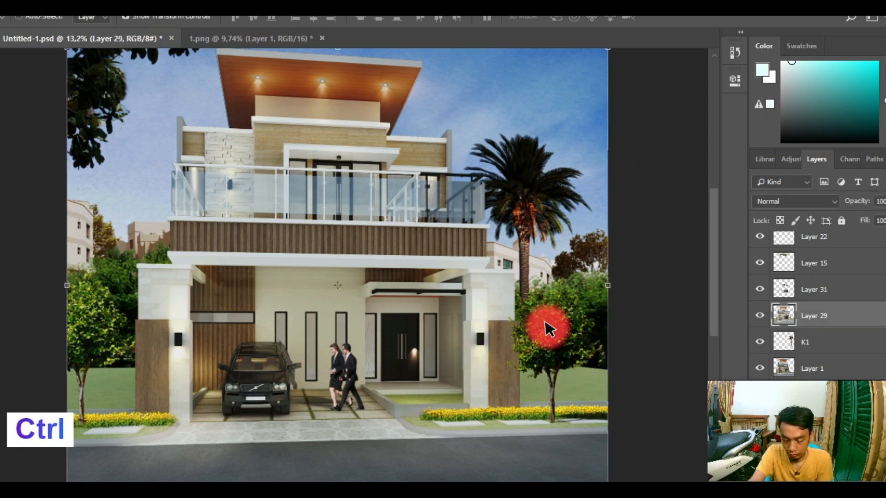
key("e")
key("w")
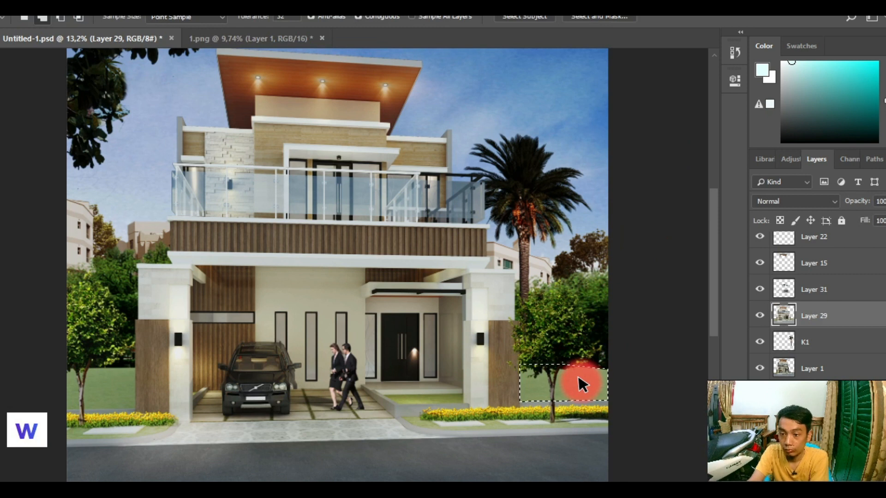
key("Delete")
key("ctrl+d")
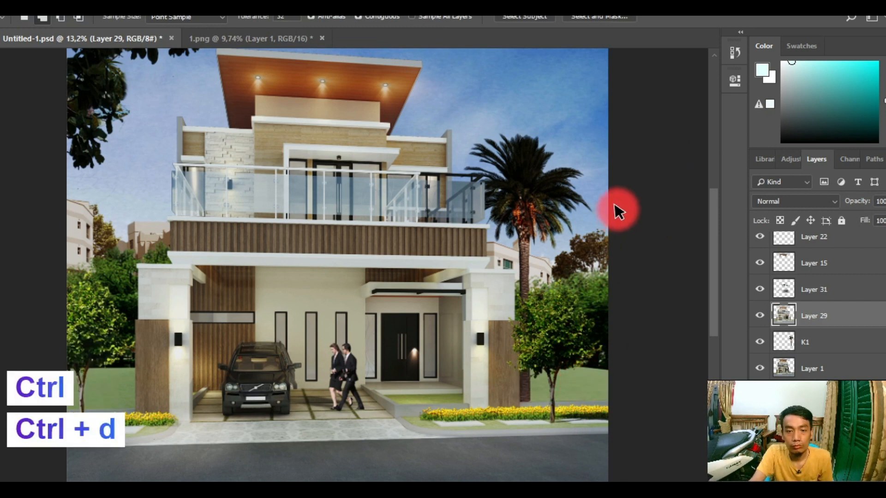
key("v")
left_click(654, 167, "ctrl")
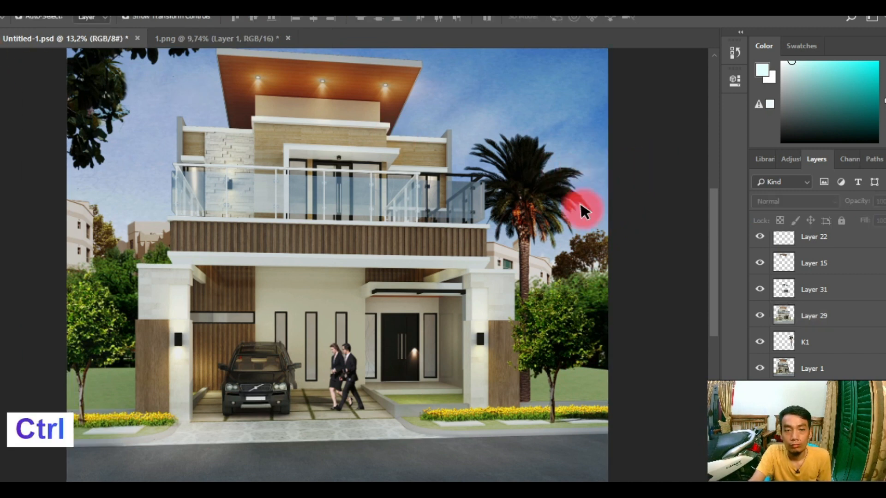
Step: Apply Curves to Layer 29 with points at input 69, output 55 and input 170, output 179, and compare it hidden and shown
left_click(415, 253, "ctrl")
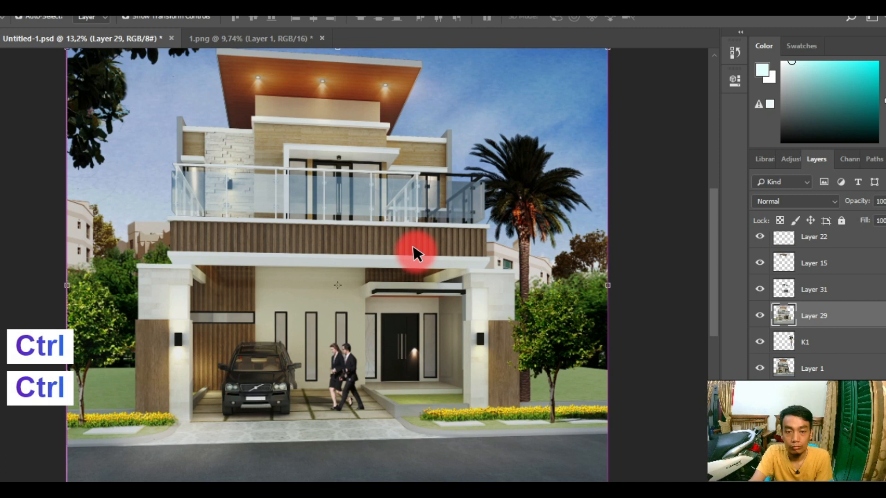
key("ctrl+m")
left_click_drag(525, 99, 752, 90)
left_click_drag(701, 270, 701, 275)
left_click_drag(774, 206, 767, 199)
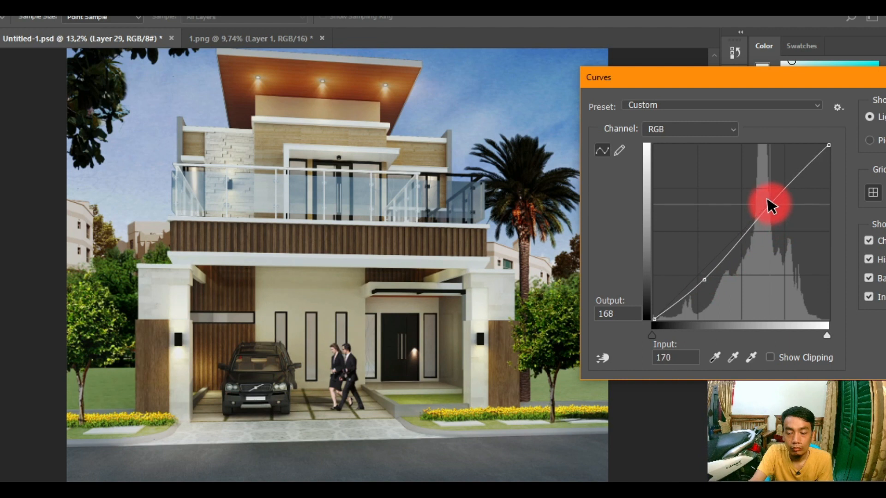
left_click_drag(704, 281, 702, 276)
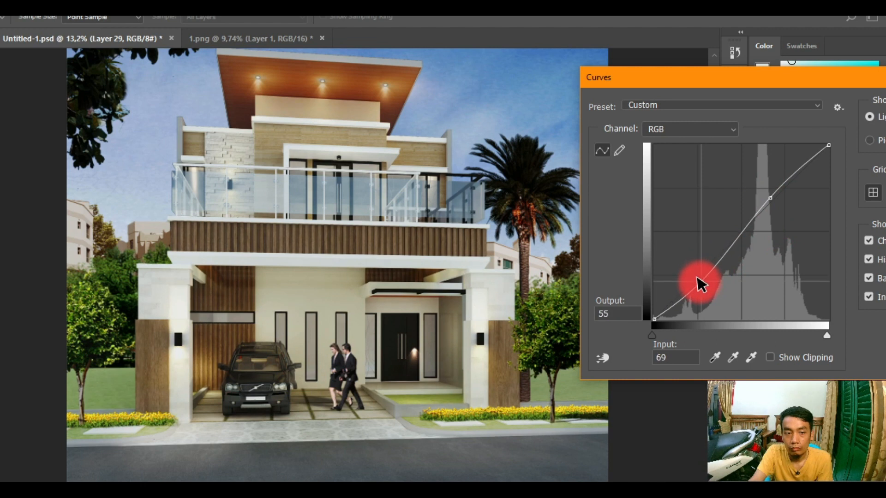
left_click_drag(713, 83, 601, 100)
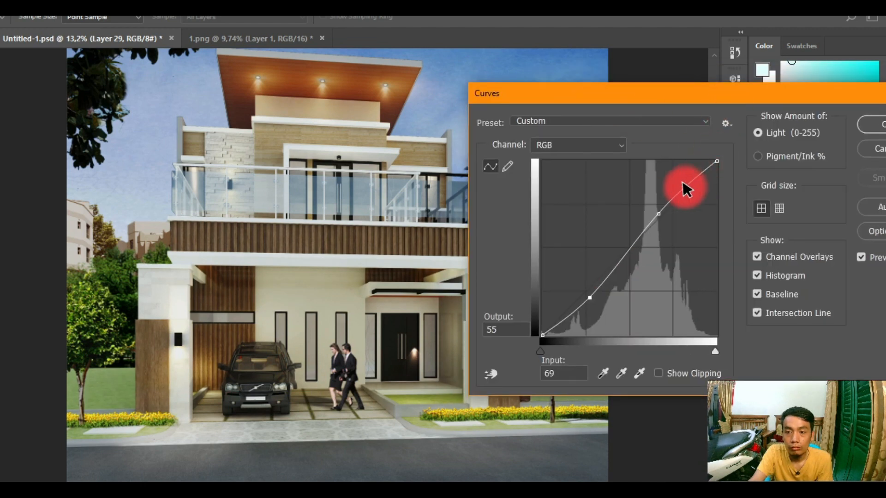
left_click_drag(662, 221, 662, 216)
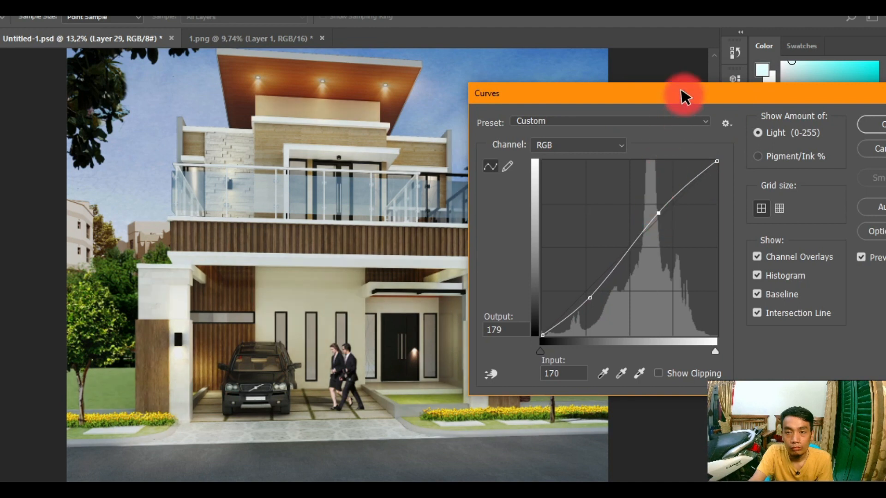
left_click_drag(682, 94, 398, 115)
left_click(599, 147)
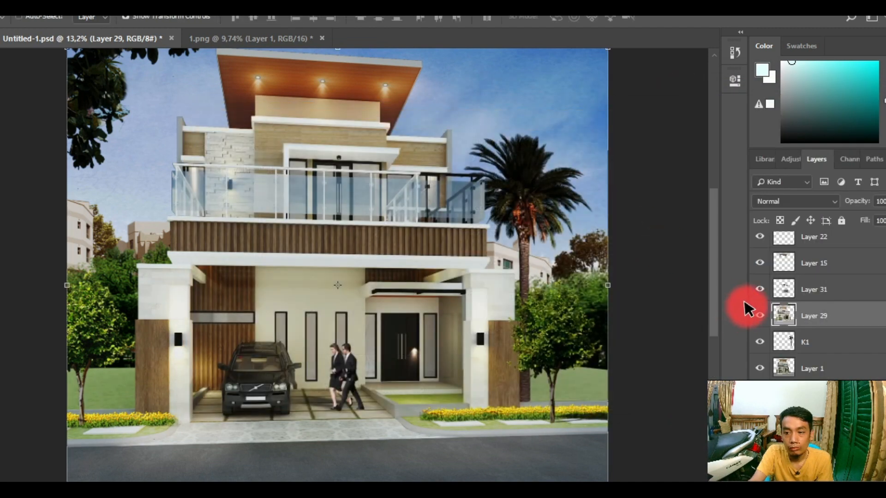
left_click(760, 315)
left_click(759, 316)
Step: Remove the stray lamp glow from the front door and reposition the background building behind the palm tree
left_click_drag(458, 345, 559, 258)
left_click(638, 191, "ctrl")
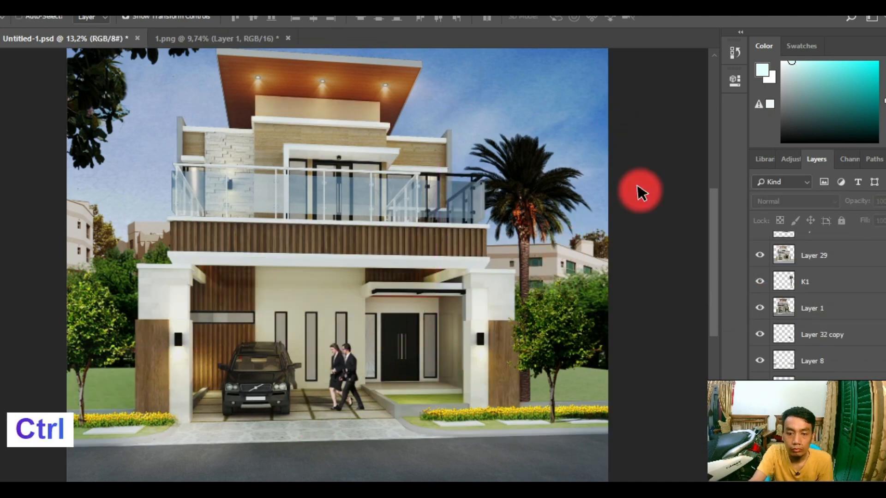
Step: Adjust the size and position of the parked car overlay to cover the rendered car beneath it
scroll(285, 388, "up", 9)
left_click(304, 377, "ctrl")
key("ctrl+z")
left_click(265, 375, "ctrl")
left_click_drag(306, 287, 320, 273)
key("ctrl+z")
left_click_drag(317, 452, 316, 451)
key("Return")
scroll(317, 450, "down", 9)
left_click(619, 245, "ctrl")
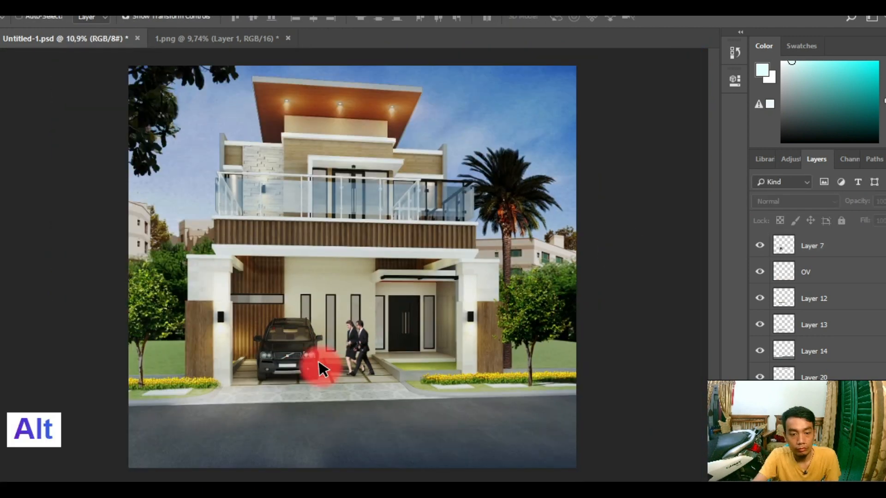
scroll(284, 360, "up", 6)
scroll(266, 367, "down", 7)
left_click(500, 229, "ctrl")
scroll(500, 229, "up", 5)
key("ctrl+m")
key("Escape")
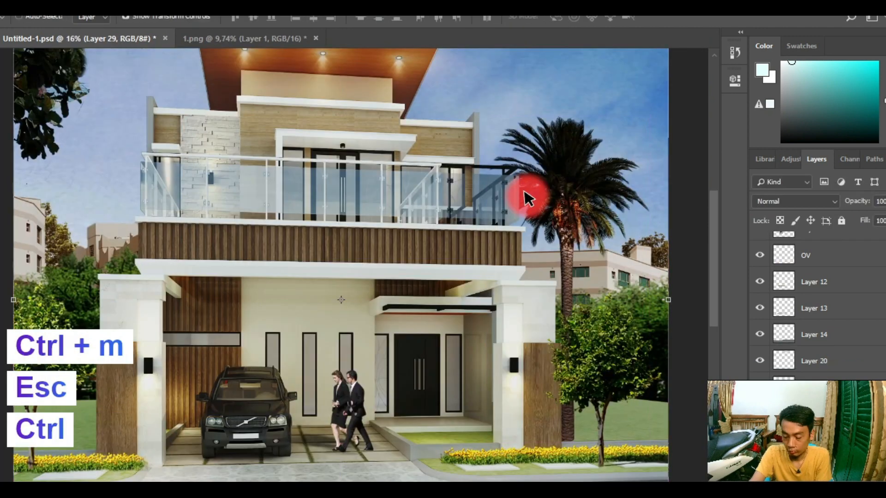
Step: Examine the Selective Color 1 adjustment in Group 1, including its Yellows settings
scroll(801, 313, "down", 5)
scroll(802, 312, "down", 2)
double_click(794, 349)
left_click(599, 119)
left_click(600, 135)
left_click(605, 208)
left_click(605, 135)
left_click(600, 157)
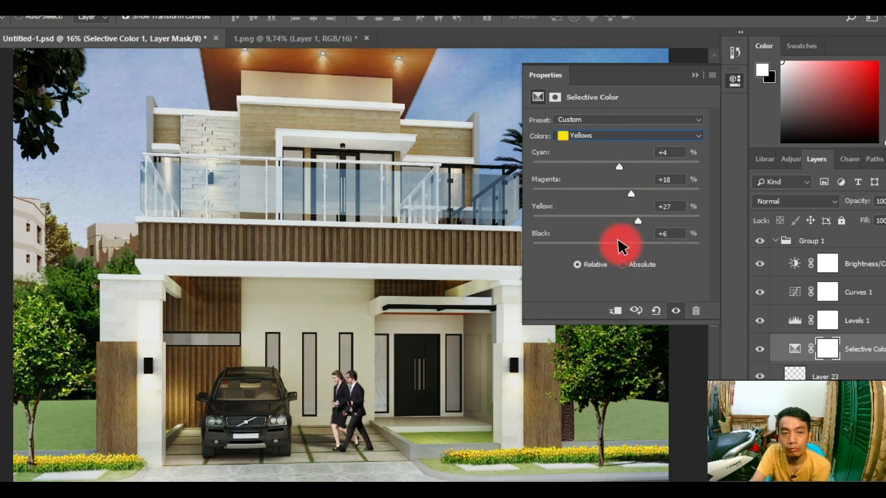
left_click(694, 74)
Step: Check which layers form the upper roof canopy by temporarily shifting and hiding them
scroll(516, 233, "down", 5)
scroll(375, 89, "up", 1)
left_click(375, 89, "ctrl")
scroll(400, 93, "up", 8)
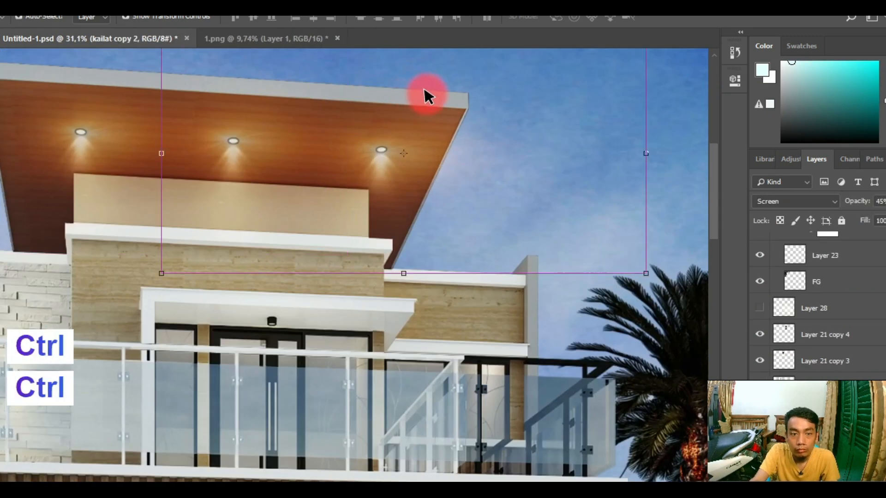
scroll(463, 178, "down", 6)
left_click_drag(460, 159, 547, 160)
left_click(759, 255)
left_click(452, 144, "ctrl")
left_click_drag(452, 143, 546, 143)
key("ctrl+z")
left_click(759, 281)
key("Return")
left_click(458, 146, "ctrl")
left_click(458, 142, "ctrl")
Step: Select the upper roof canopy with the Magic Wand and inverse selection, and copy that area of Layer 29 to a new layer
key("w")
left_click(513, 125)
key("ctrl+shift+u")
key("ctrl+shift+i")
scroll(814, 296, "down", 3)
left_click(818, 307)
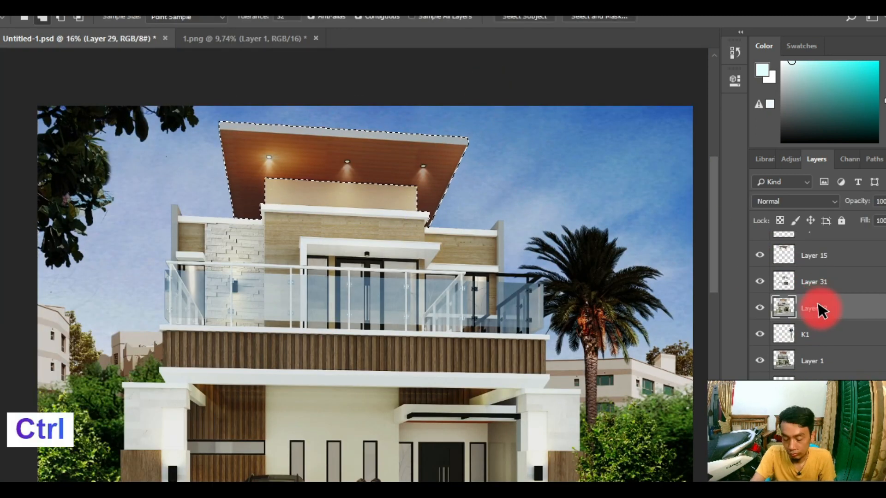
key("ctrl+j")
Step: Place the copied roof layer above Layer 15 and merge the two layers
left_click_drag(818, 308, 812, 249)
left_click(813, 276, "ctrl")
key("ctrl+e")
Step: Try darkening the merged roof layer using Curves with a point at input 83, output 63
key("ctrl+m")
key("Escape")
scroll(559, 193, "down", 4)
key("ctrl+m")
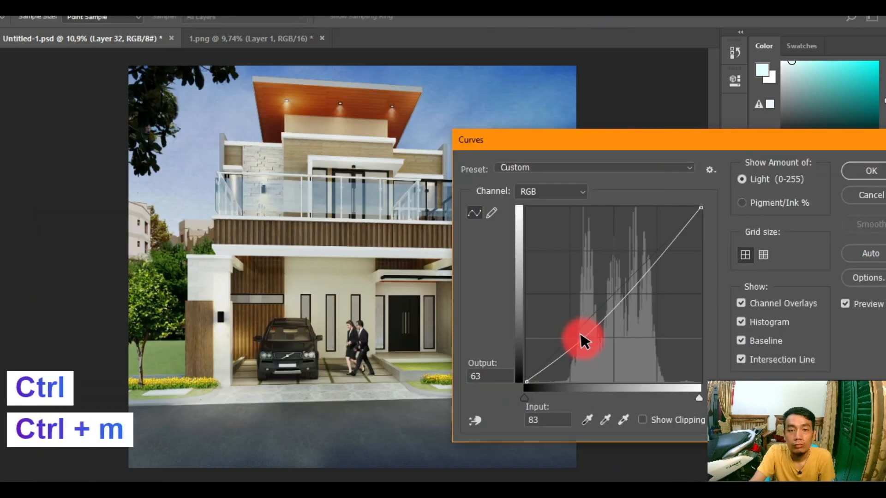
key("Escape")
scroll(767, 287, "up", 5)
scroll(751, 300, "up", 5)
key("ctrl+m")
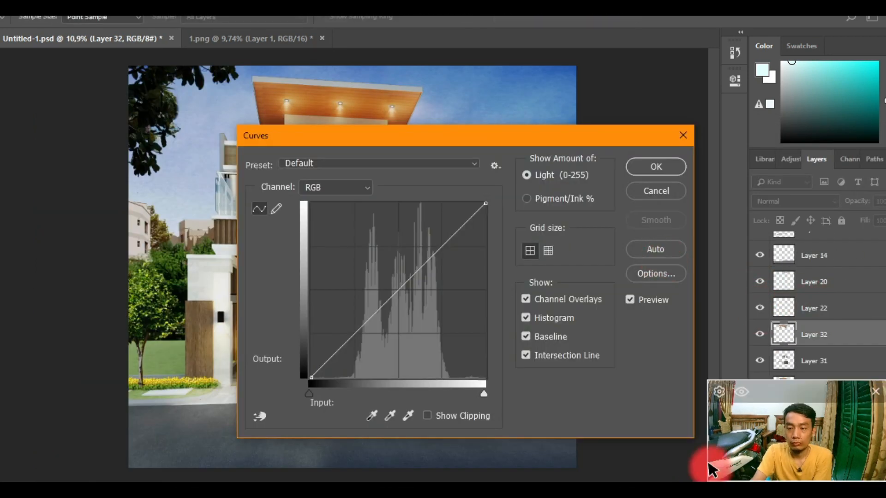
left_click_drag(711, 301, 765, 249)
key("Escape")
Step: Try Levels on the roof layer by lowering its white output and white input levels
key("ctrl+l")
left_click_drag(760, 285, 743, 285)
left_click_drag(759, 225, 723, 220)
key("Escape")
Step: Try a two-point Curves adjustment on the roof layer, darkening the shadows and setting a highlight point at input 189, output 191
key("ctrl+m")
left_click_drag(711, 258, 711, 244)
left_click_drag(784, 180, 784, 191)
left_click_drag(712, 244, 711, 266)
left_click_drag(784, 191, 784, 182)
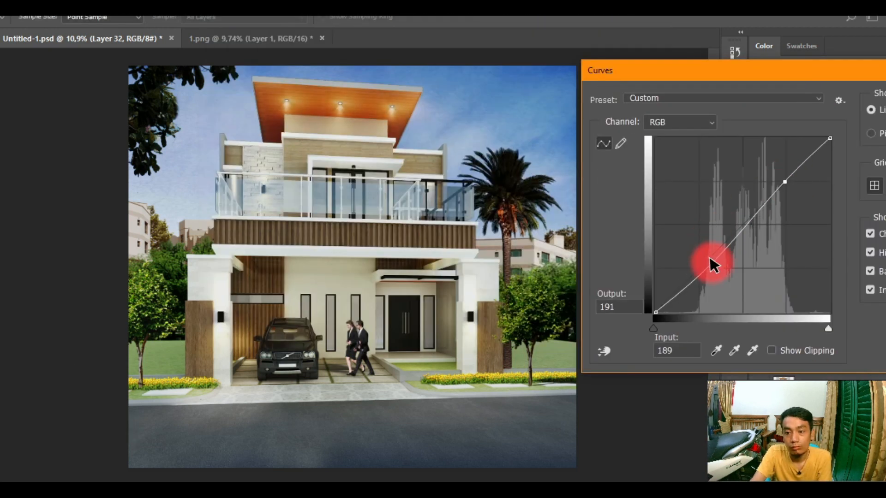
left_click_drag(712, 266, 713, 259)
left_click_drag(753, 68, 746, 70)
key("Escape")
key("ctrl+m")
key("Escape")
key("ctrl+b")
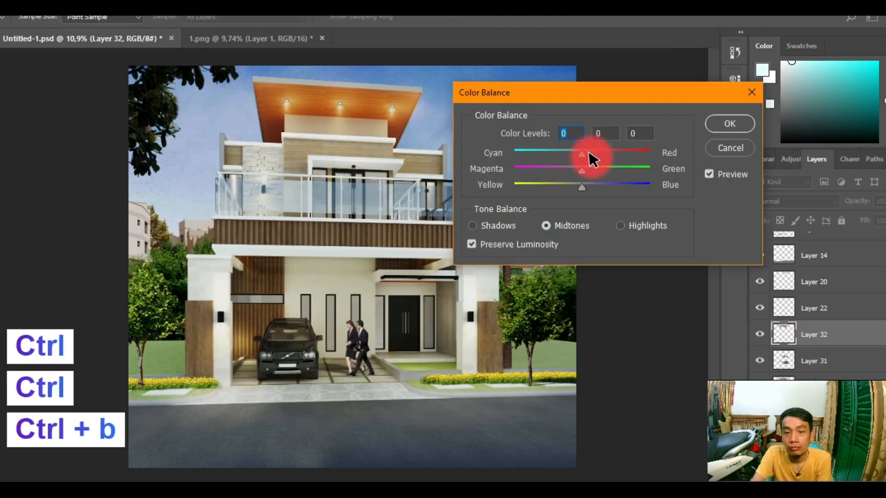
key("Escape")
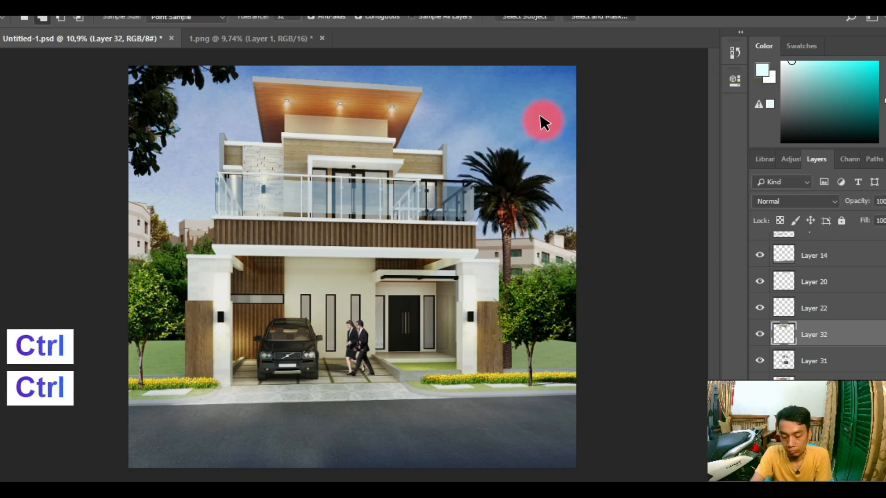
Step: Apply Levels to the roof layer with a lower white output level
key("ctrl+l")
left_click_drag(759, 284, 738, 285)
left_click(831, 96)
Step: Try a Curves midtone point at input 118, output 126 on the roof layer
key("ctrl+m")
left_click_drag(735, 214, 735, 223)
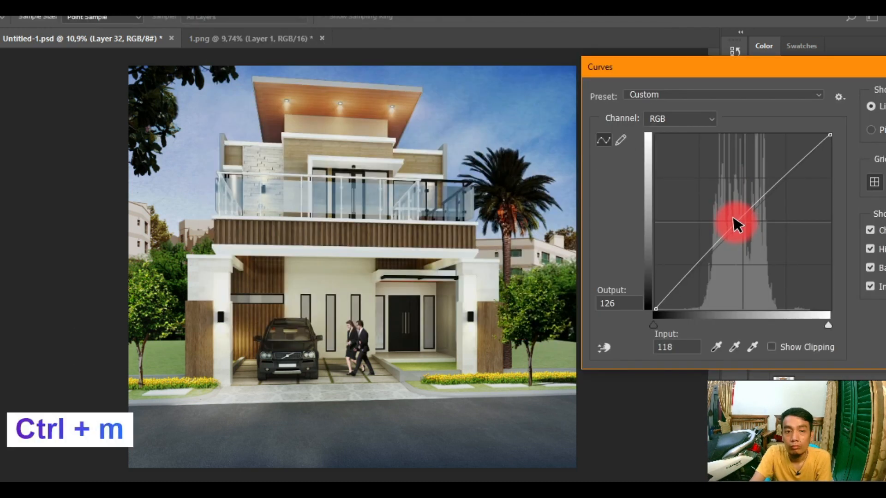
key("Escape")
Step: Apply Curves to the roof layer, lowering the shadows and slightly raising the highlights for more contrast
key("ctrl+m")
left_click_drag(526, 281, 531, 291)
left_click_drag(603, 218, 603, 213)
left_click(810, 123)
Step: Make Layer 28 visible and collapse Group 1
scroll(813, 296, "up", 3)
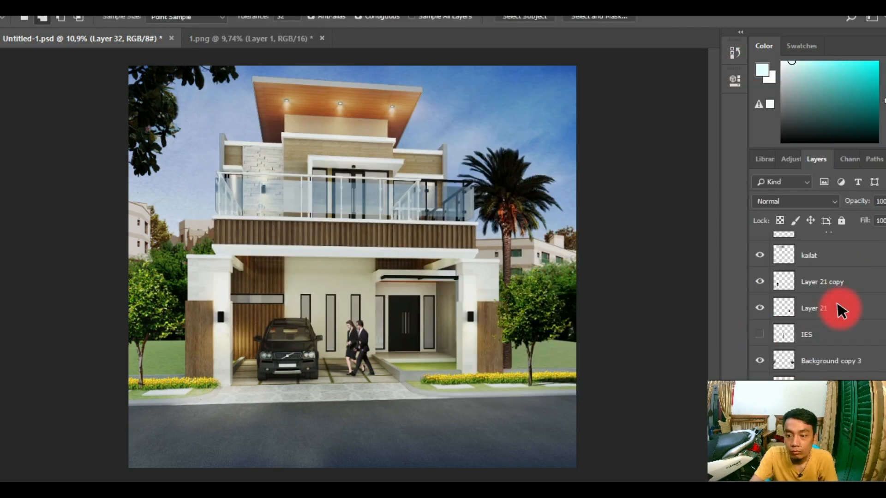
scroll(757, 305, "up", 3)
left_click(757, 275)
left_click(775, 252)
Step: Select the carport floor with the Magic Wand and inverse selection, and copy that area of the revised render to a new layer
scroll(766, 243, "up", 1)
left_click(616, 125, "ctrl")
scroll(302, 381, "up", 10)
left_click(379, 371, "ctrl")
key("e")
key("w")
left_click(544, 341)
key("ctrl+shift+i")
scroll(832, 318, "down", 3)
left_click(806, 327)
key("ctrl+j")
Step: Move the new carport floor layer higher in the stack and delete the old floor overlay
left_click_drag(806, 329, 825, 295)
left_click(824, 336)
key("Delete")
Step: Select the parked car layer and nudge it slightly downward on the carport floor
key("v")
left_click(249, 236, "ctrl")
right_click(245, 230, "ctrl")
left_click(273, 309)
key("Down")
key("Down")
key("Down")
key("Down")
key("Down")
key("Down")
key("Down")
key("Down")
key("Down")
key("Down")
key("Down")
key("Down")
key("Down")
key("Down")
Step: Adjust the size of the parked car overlay so it fits the carport floor
scroll(170, 232, "up", 7)
left_click_drag(137, 199, 126, 187)
left_click_drag(453, 407, 453, 325)
key("Return")
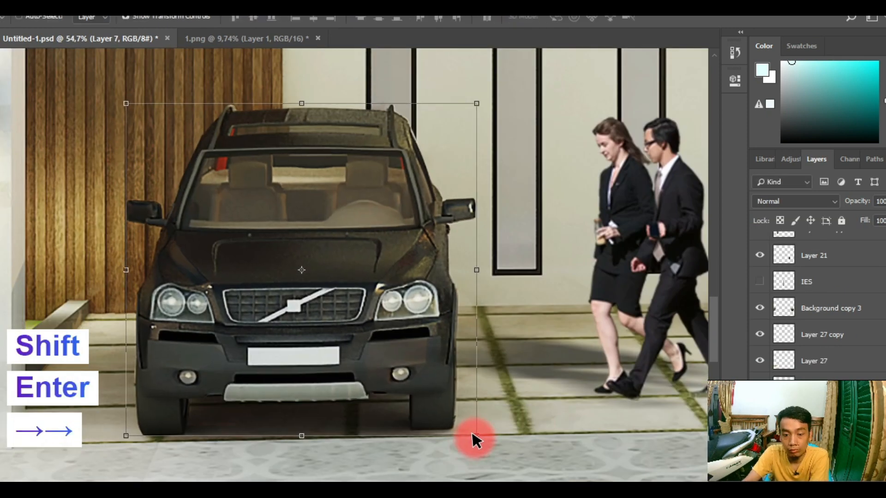
Step: Apply Curves to the carport floor layer with points at input 89, output 67 and input 185, output 181, and deselect the layer
scroll(336, 273, "down", 7)
left_click(617, 202, "ctrl")
scroll(395, 343, "up", 3)
left_click(395, 343, "ctrl")
left_click(318, 374, "ctrl")
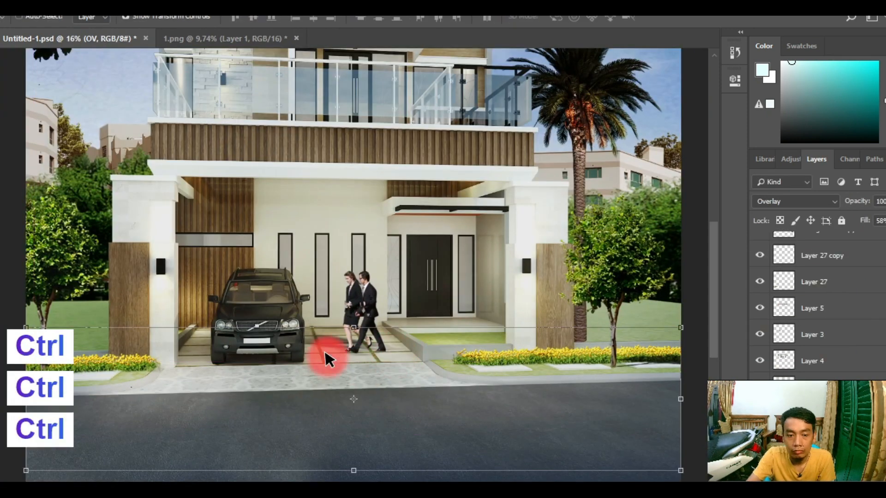
left_click(321, 354, "ctrl")
key("ctrl+m")
left_click_drag(815, 290, 821, 302)
left_click_drag(784, 106, 588, 116)
left_click_drag(691, 240, 690, 233)
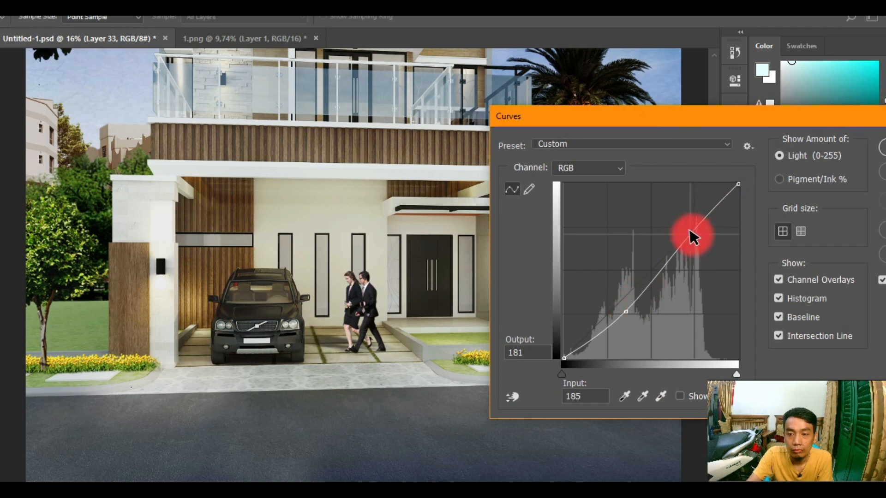
left_click(623, 312)
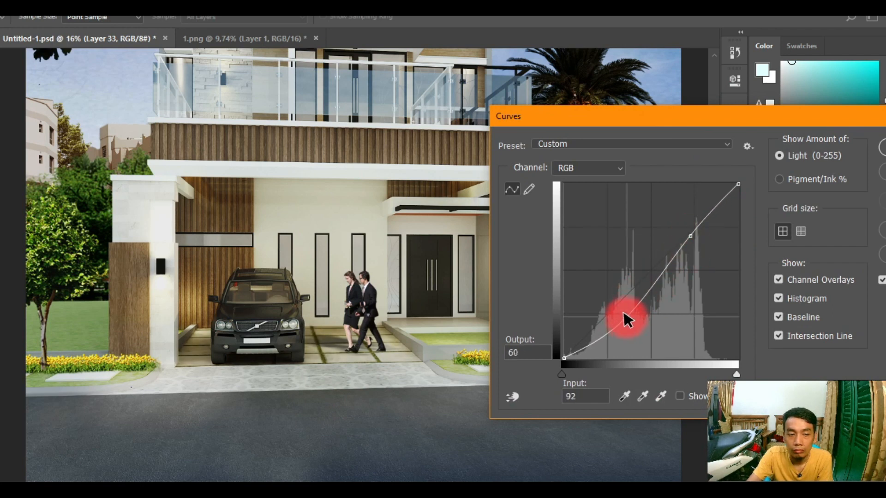
left_click_drag(705, 120, 480, 120)
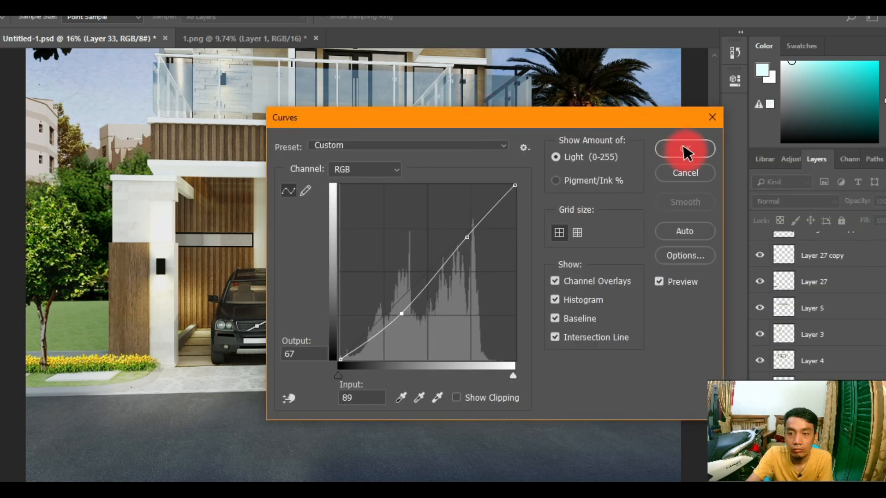
left_click(684, 149)
scroll(478, 312, "down", 3)
scroll(464, 316, "down", 3)
scroll(583, 252, "up", 1)
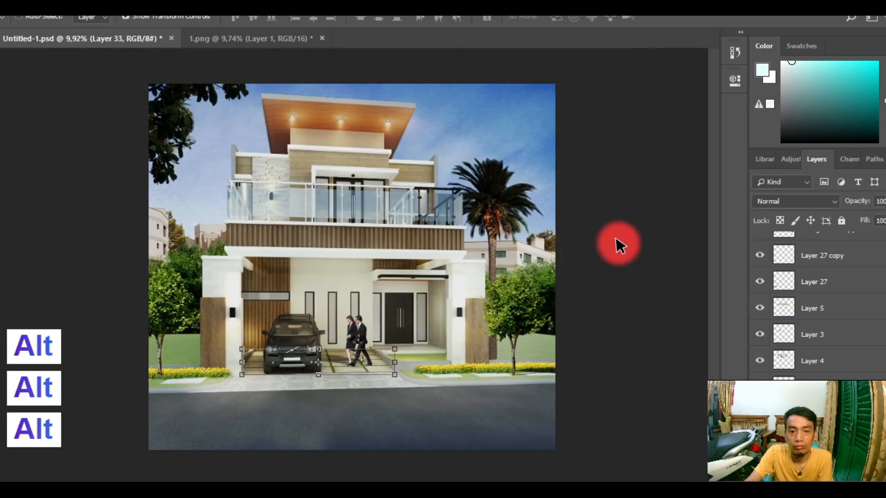
left_click(616, 238, "ctrl")
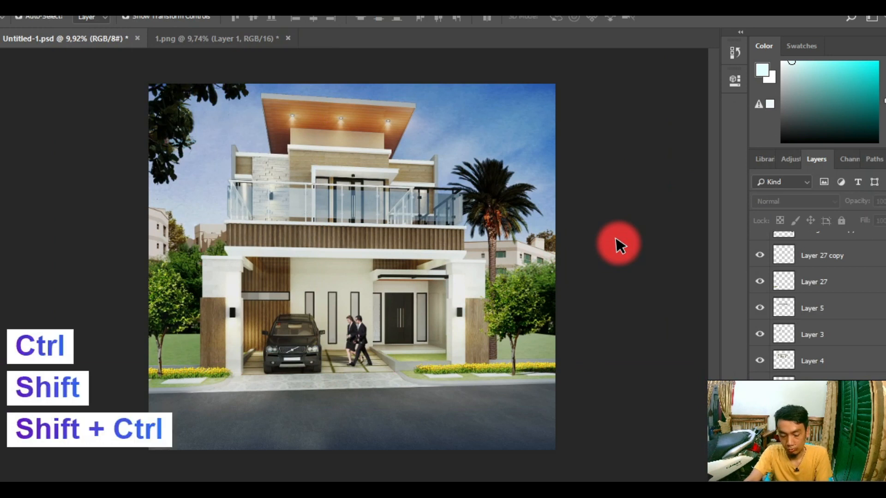
Step: Start saving the document under a new name and create a folder named revisi inside the PSD folder
key("ctrl+shift+s")
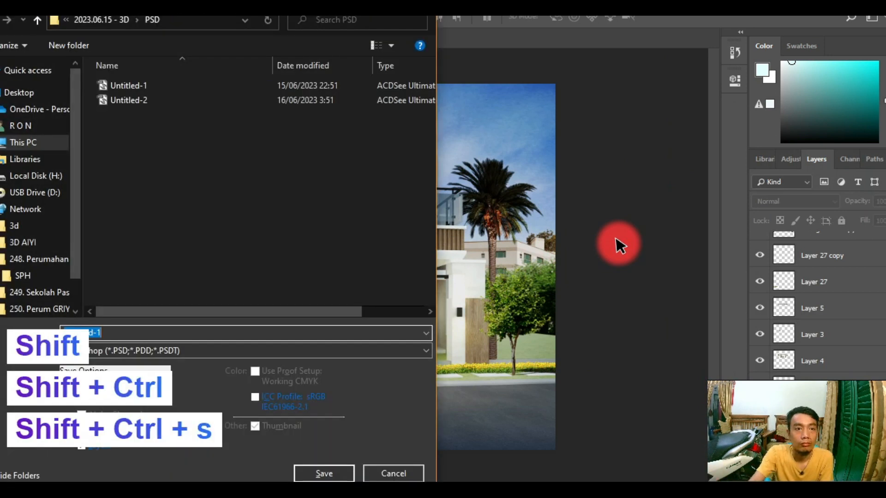
left_click(111, 21)
left_click(299, 87)
left_click(221, 92)
double_click(222, 93)
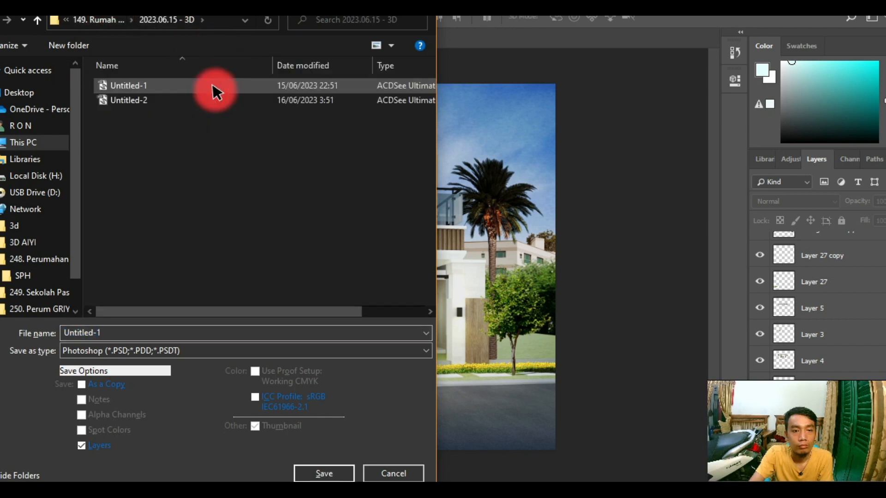
left_click(67, 45)
type("revisi")
key("Return")
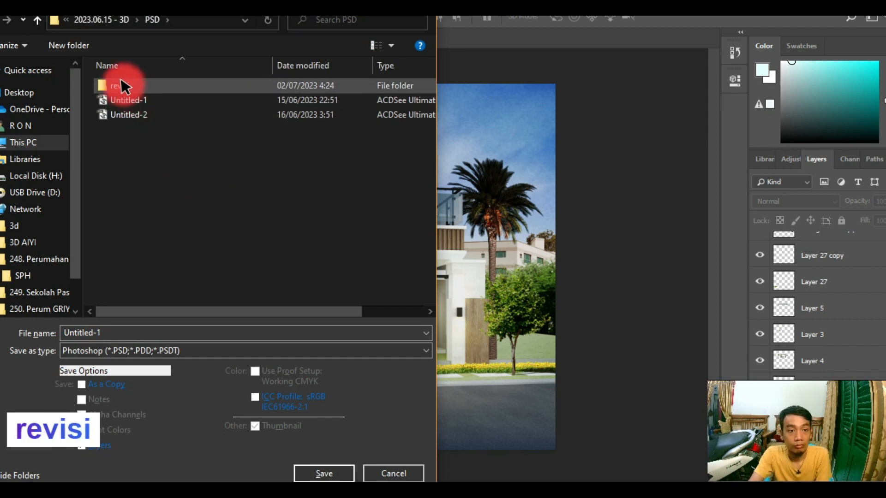
Step: Save a JPEG copy named 1 in the revisi folder at quality 10 with the Progressive format option
double_click(123, 85)
double_click(184, 332)
type("1")
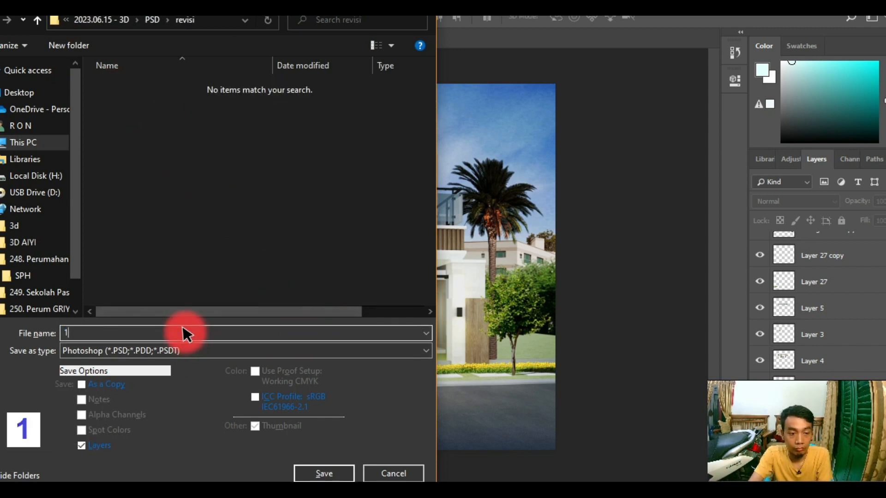
left_click(179, 352)
left_click(118, 214)
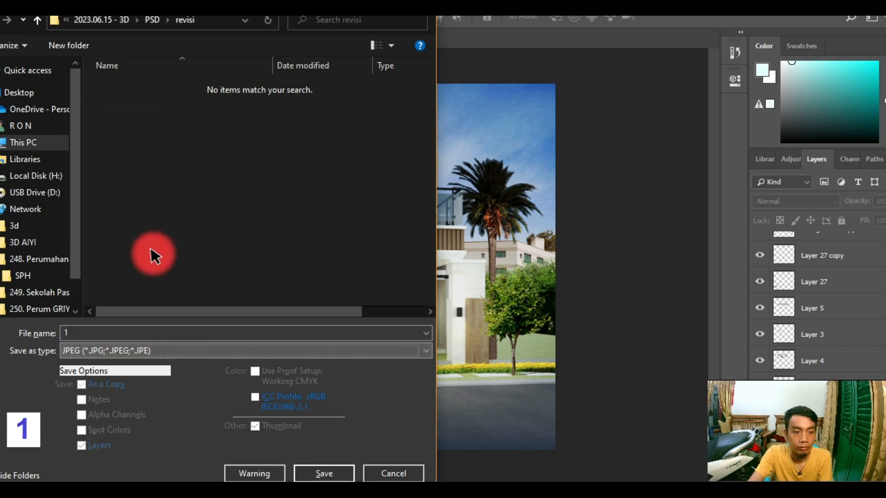
left_click(325, 472)
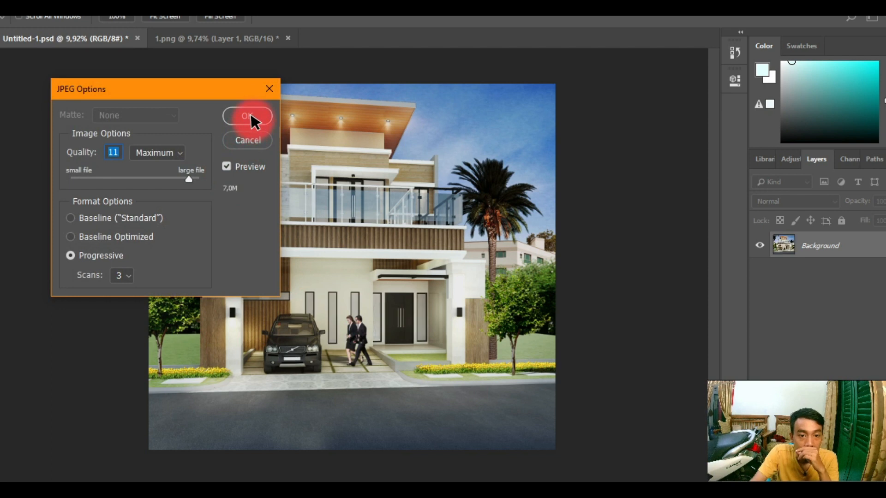
left_click(182, 179)
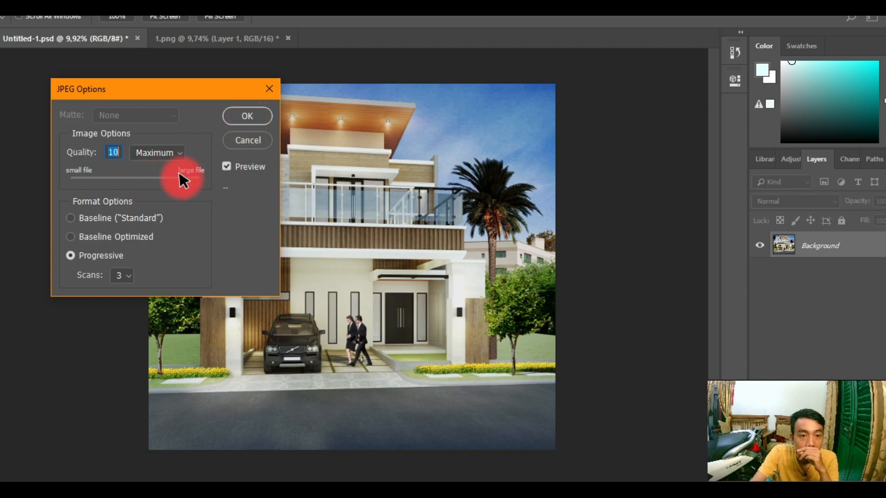
left_click(243, 120)
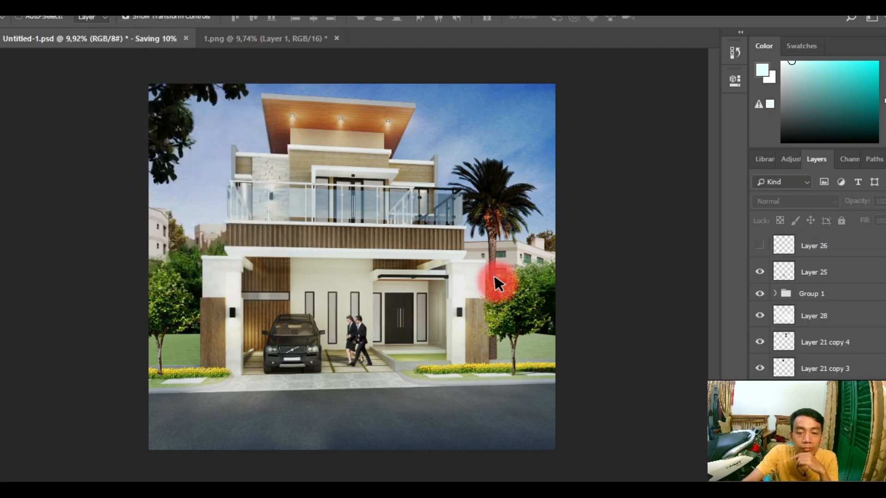